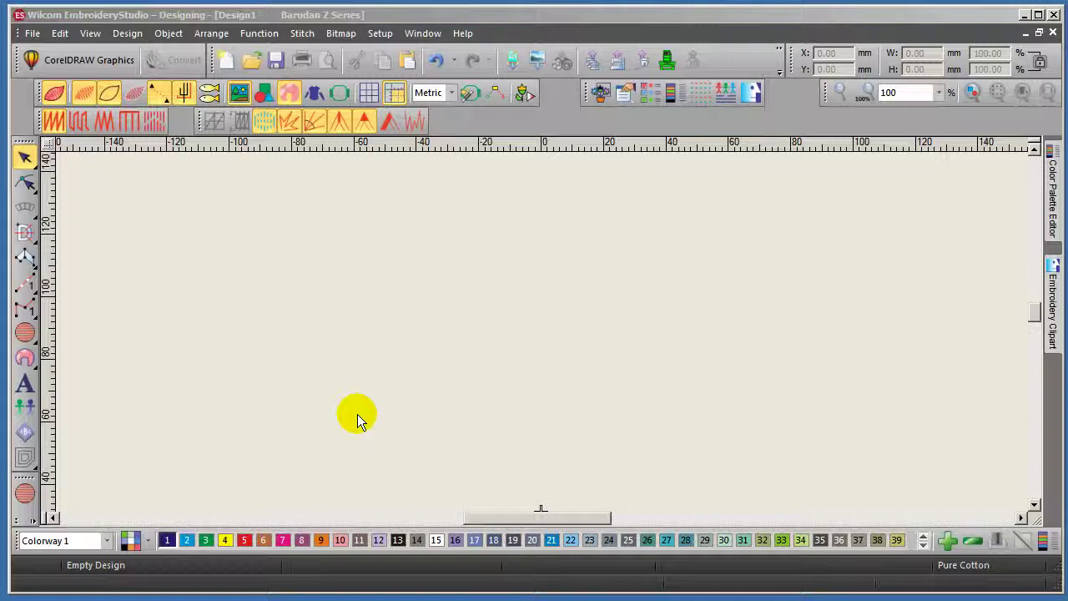
- Switch to CorelDRAW Graphics mode, showing an empty A4 page in millimetres
left_click(71, 60)
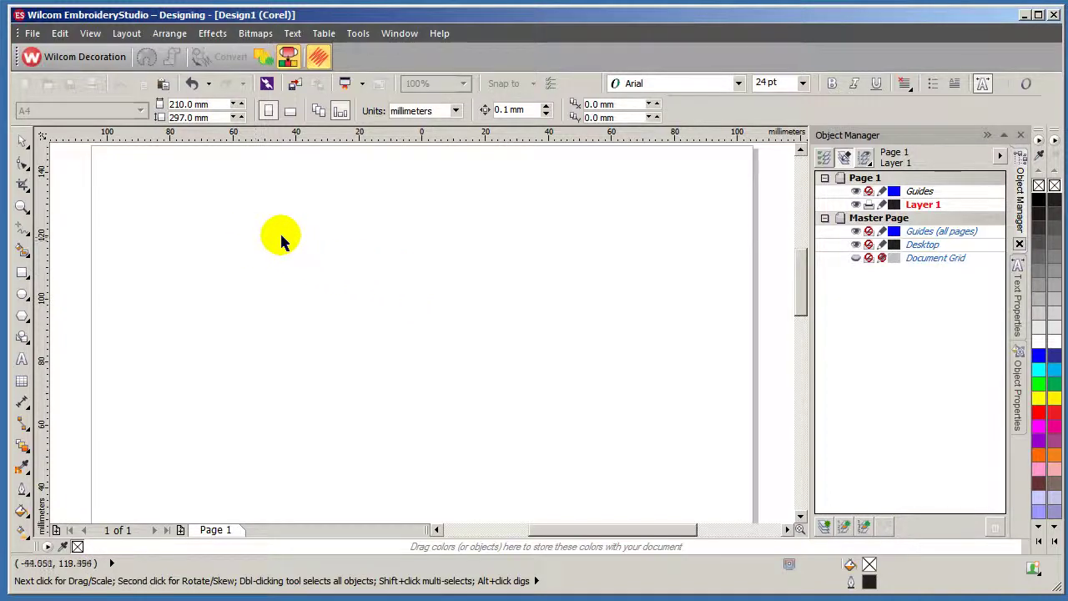
- Import australia.gif from the Desktop onto the page
left_click(32, 33)
left_click(83, 126)
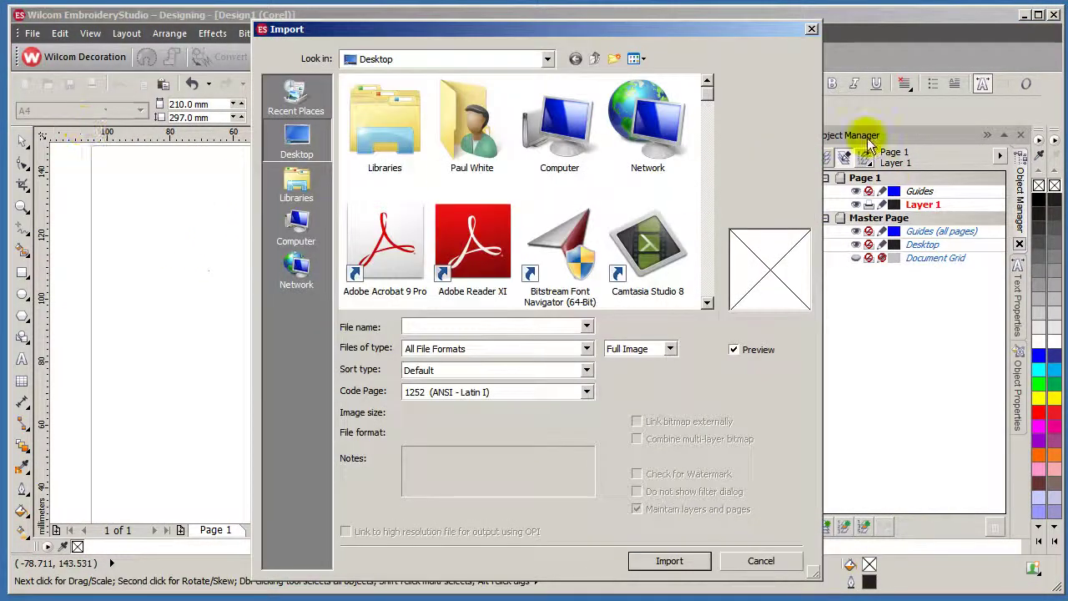
left_click_drag(707, 87, 711, 163)
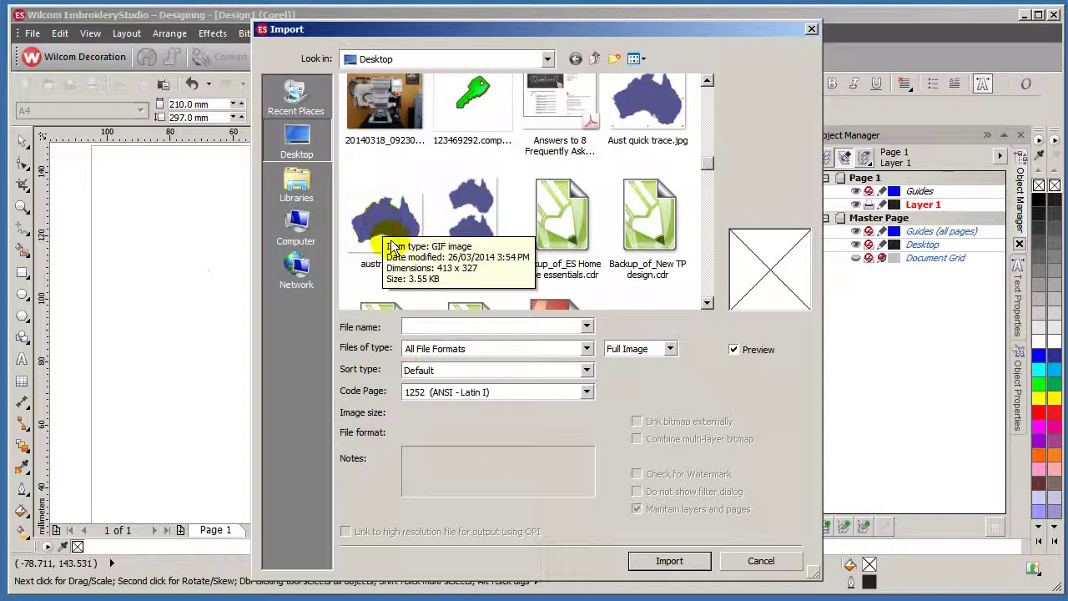
left_click(378, 218)
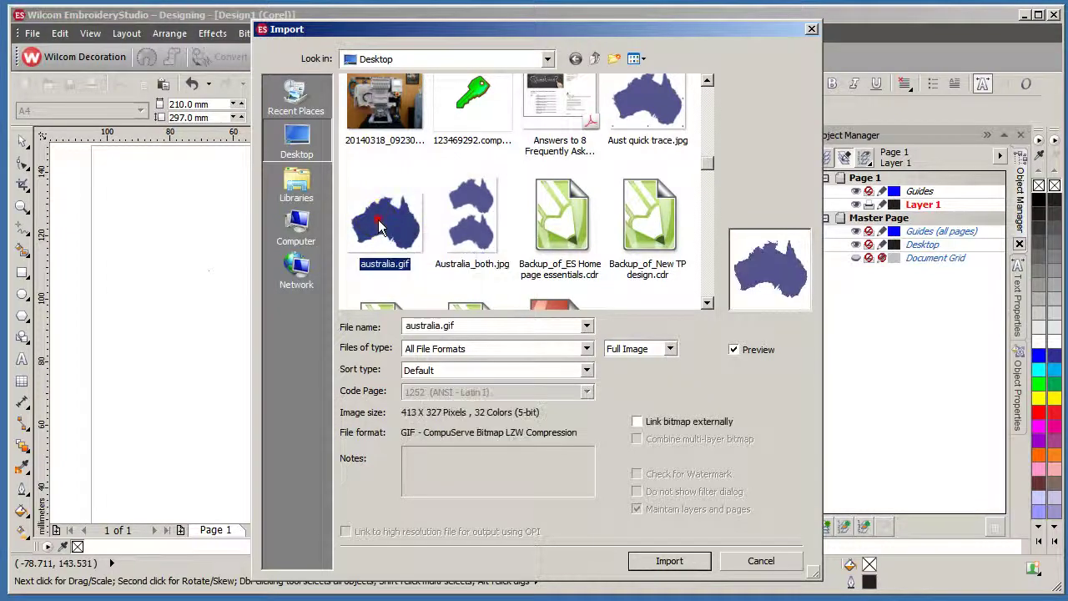
left_click(670, 563)
- Place the map bitmap, shift it up-left, and zoom in on Cape York's pixelated edges
left_click(235, 172)
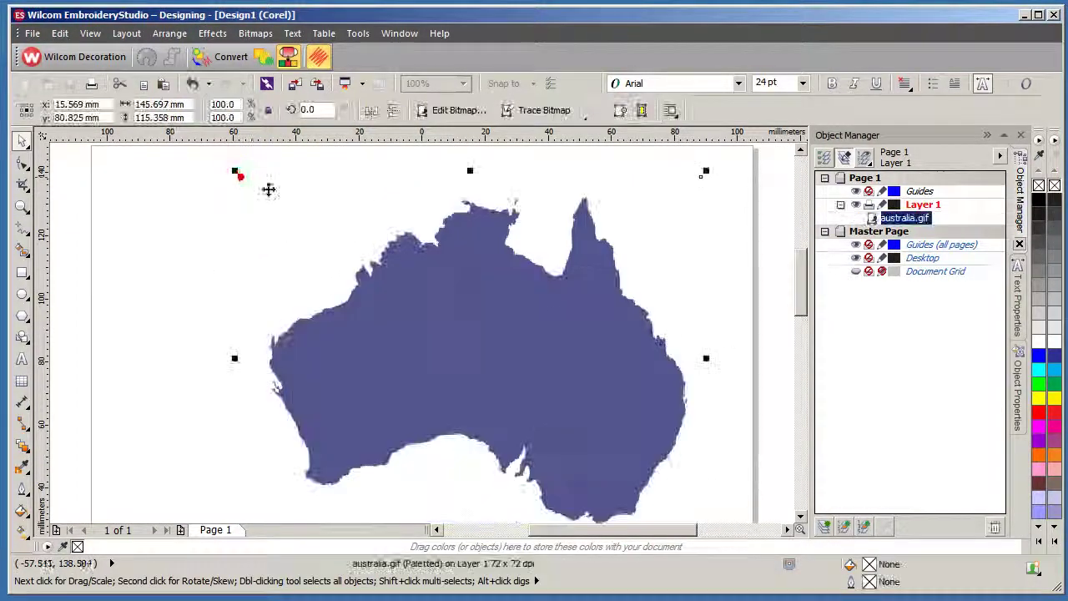
left_click_drag(472, 356, 433, 345)
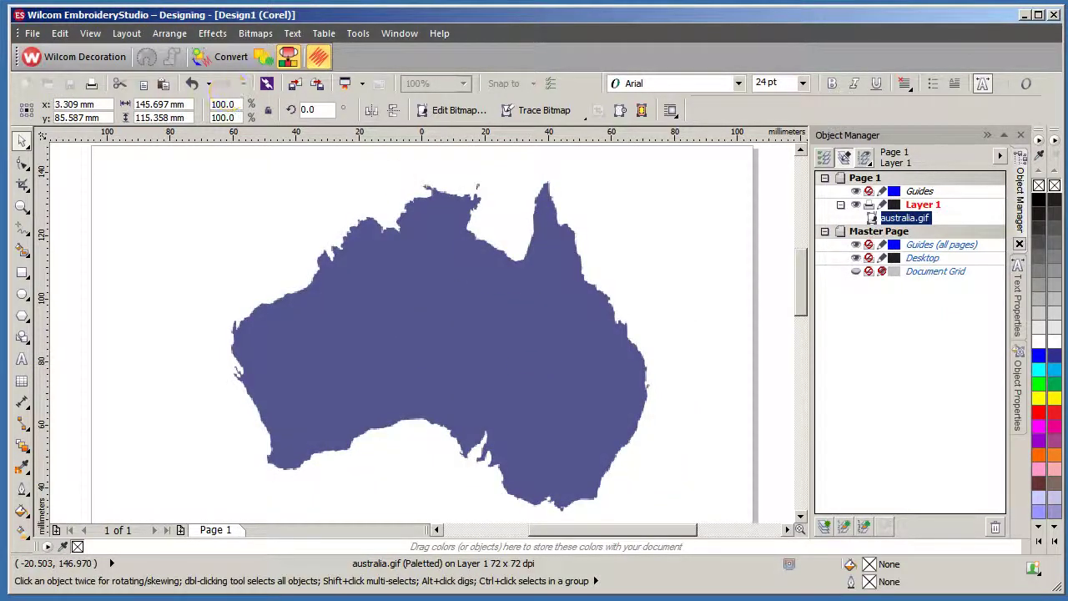
left_click(21, 206)
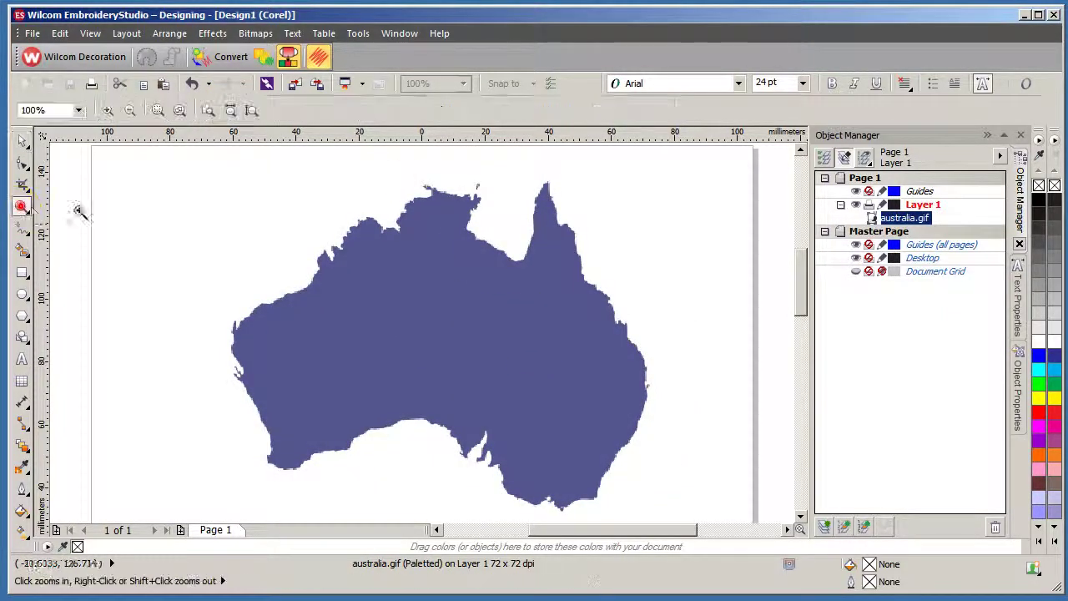
left_click(454, 201)
left_click(445, 307)
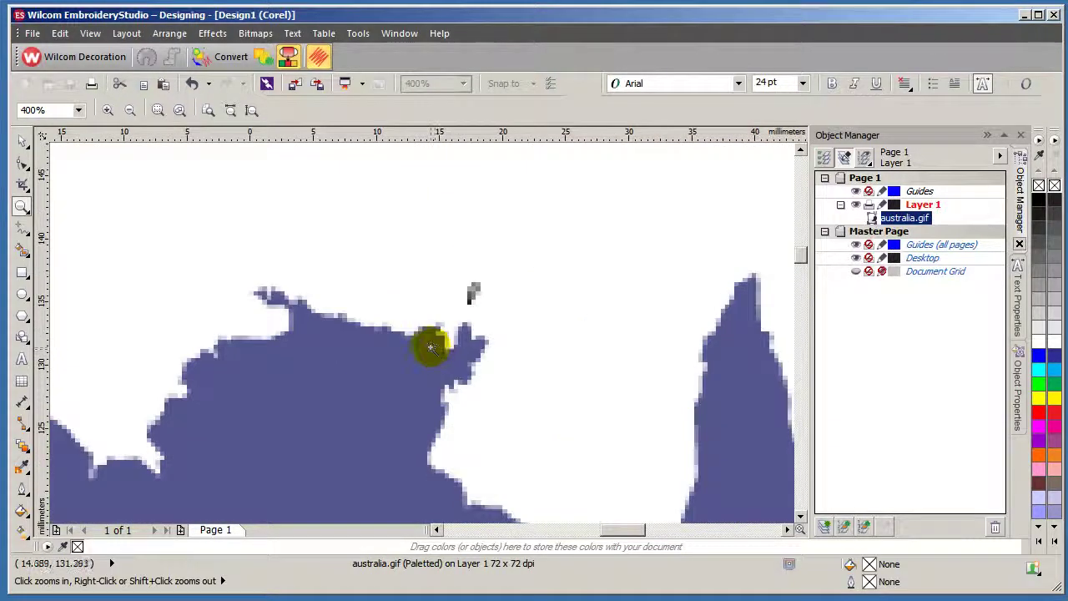
left_click(431, 345)
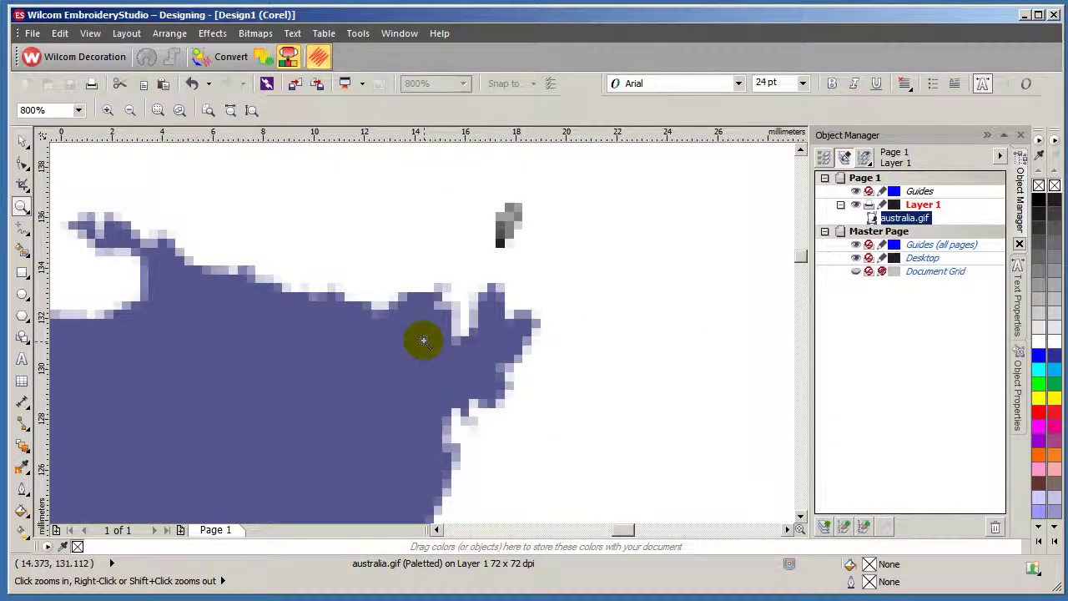
- Zoom back out and move the map down to x 2.516 mm, y 83.206 mm
right_click(341, 387)
right_click(342, 406)
right_click(353, 406)
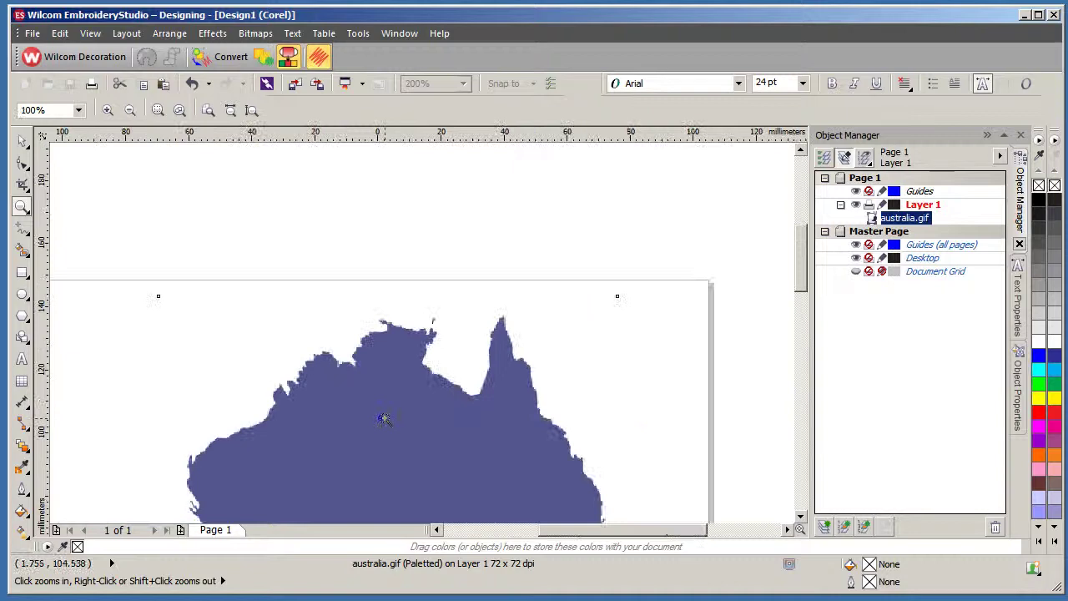
left_click_drag(803, 255, 799, 272)
key("space")
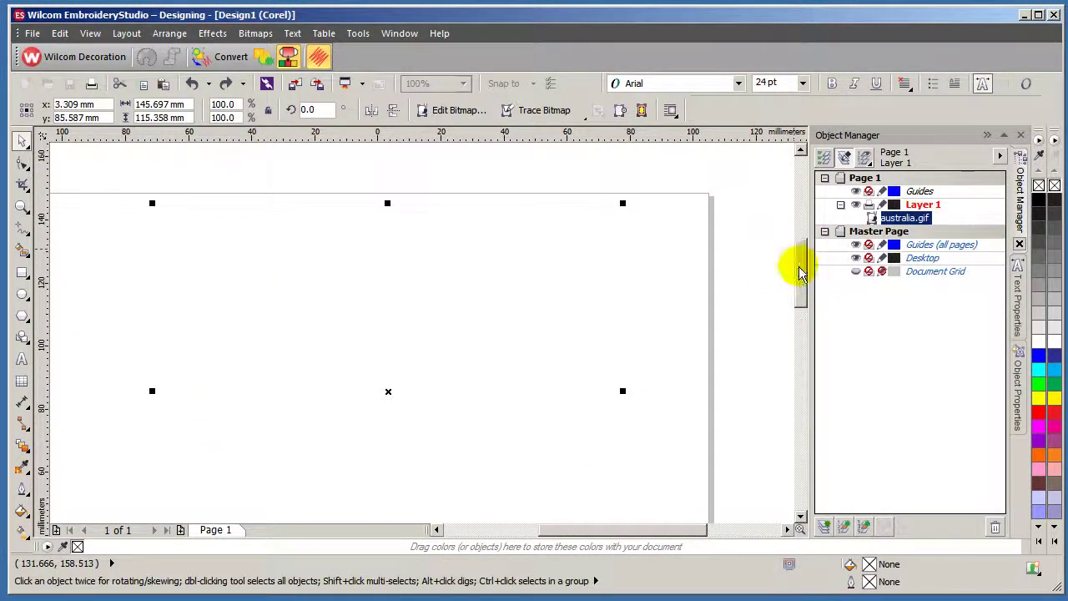
left_click_drag(382, 224, 379, 281)
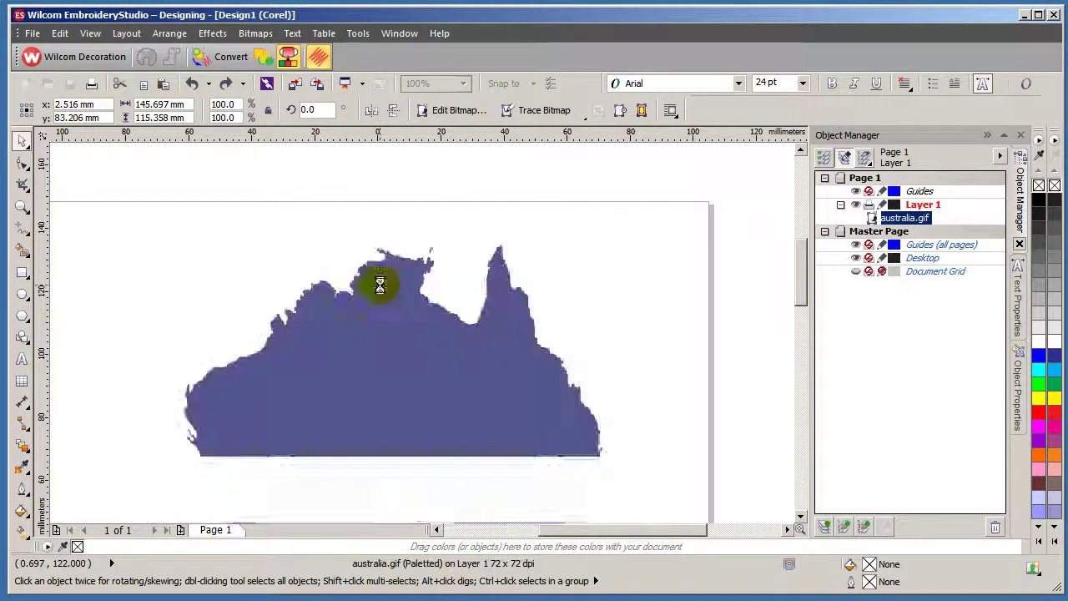
scroll(799, 288, "down", 1)
scroll(799, 288, "down", 1)
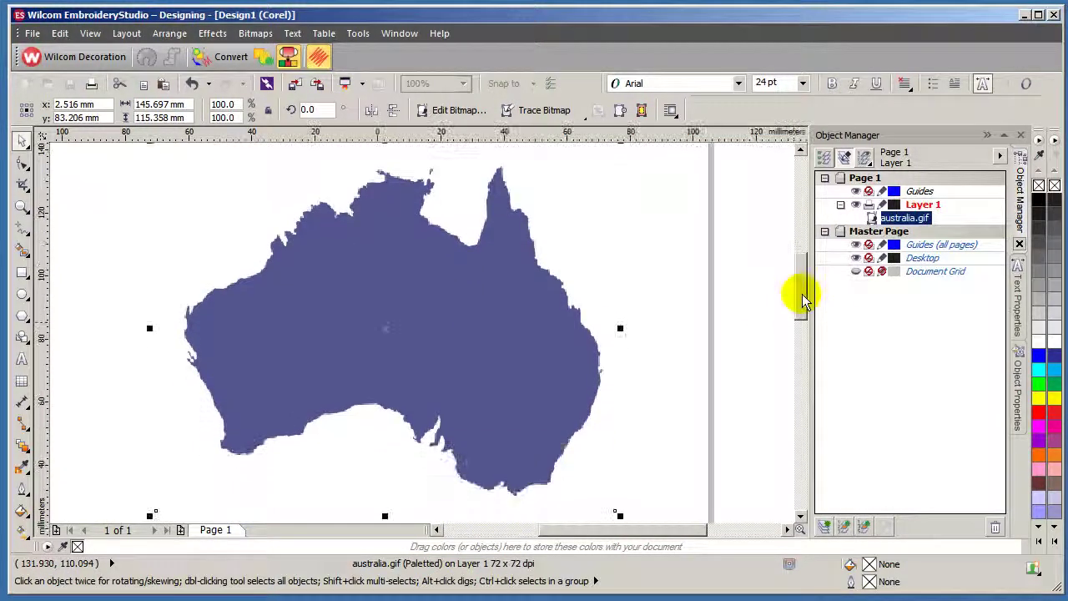
- Quick Trace the Australia bitmap into vector shapes
left_click(460, 405)
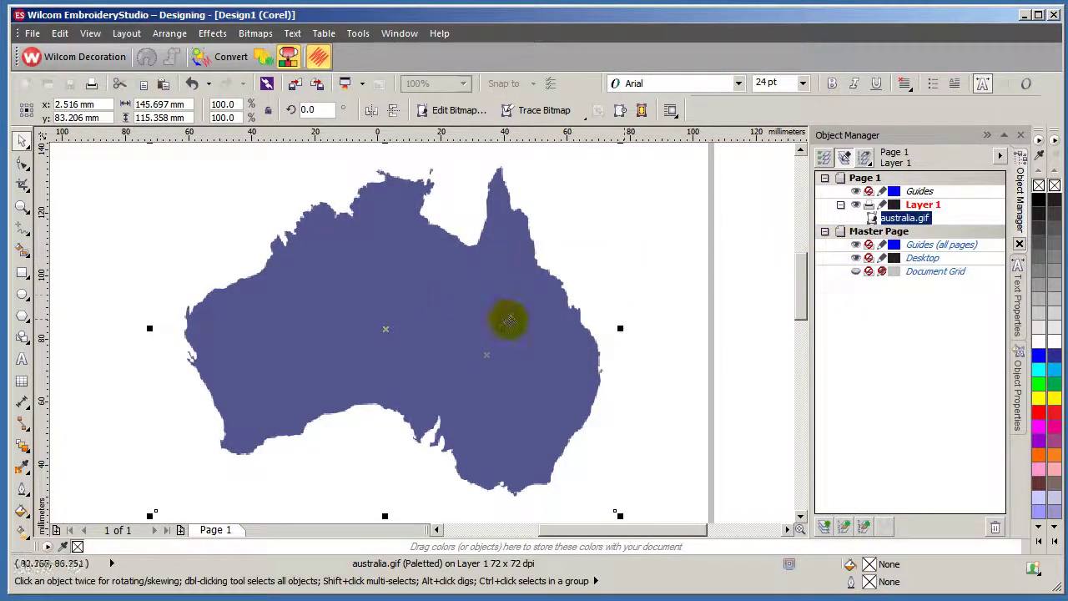
right_click(399, 288)
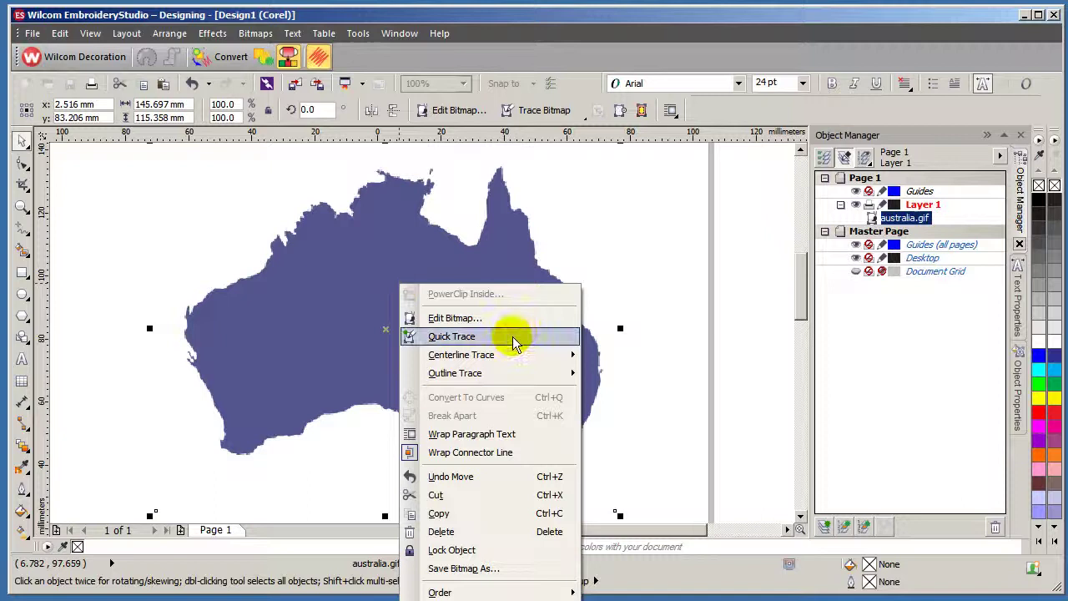
left_click(501, 337)
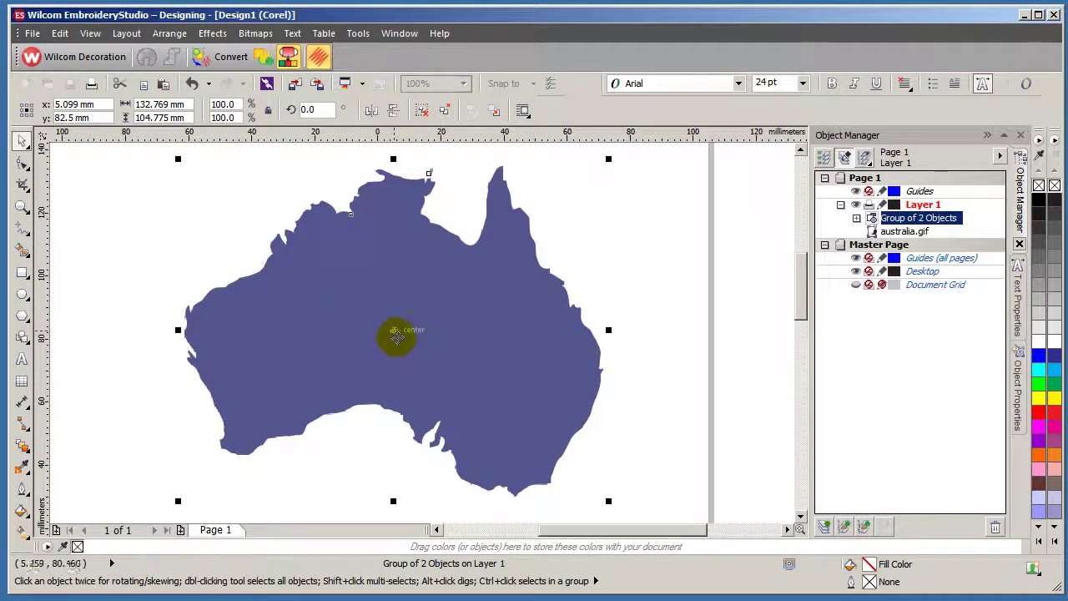
- Move the traced group aside and delete the original australia.gif bitmap
left_click_drag(393, 334, 561, 333)
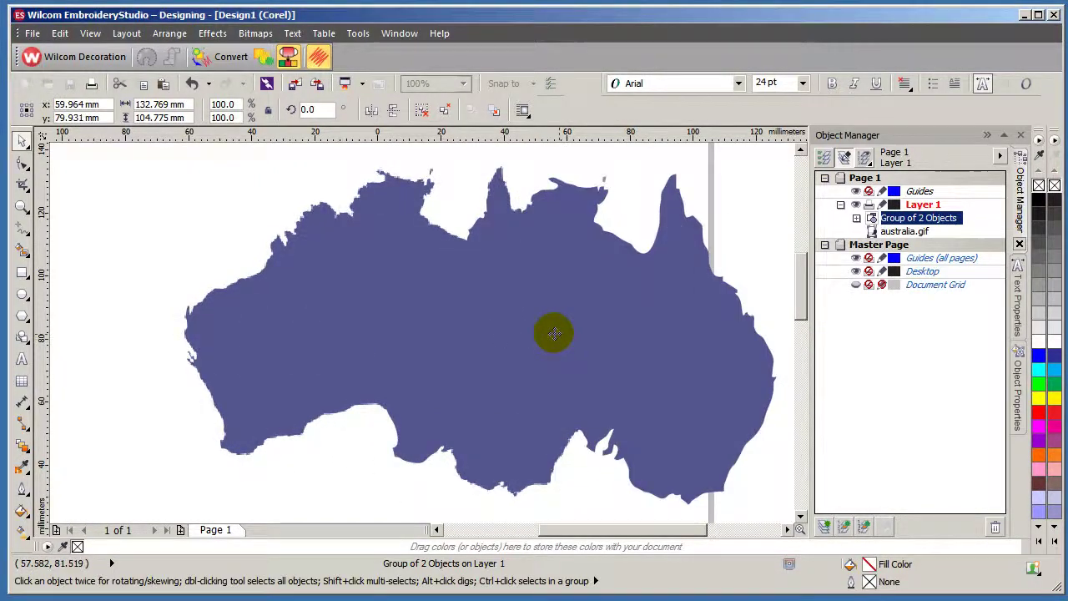
left_click(304, 244, "ctrl")
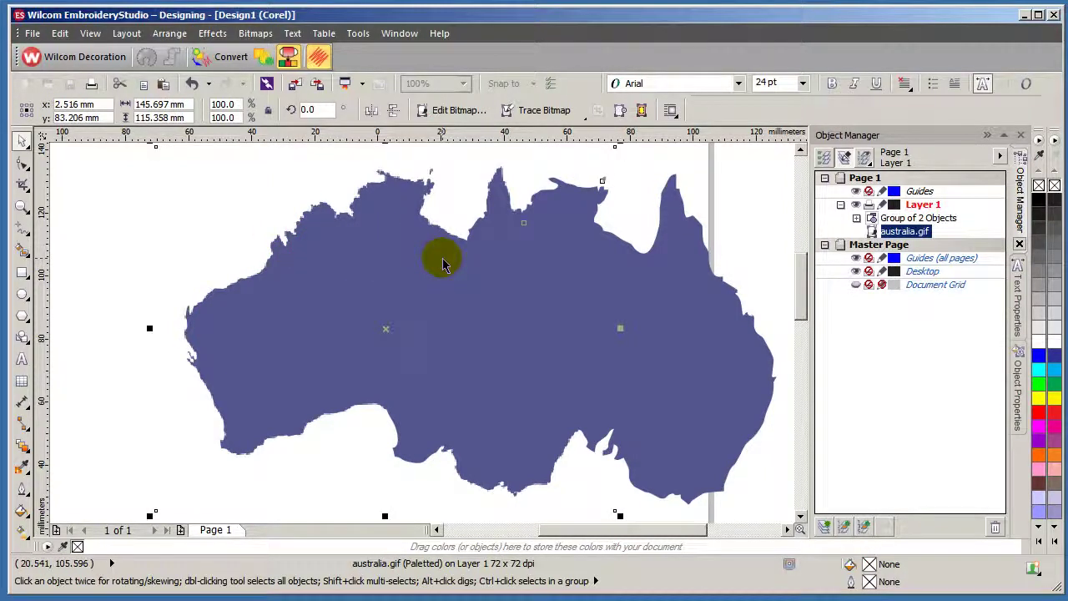
key("Delete")
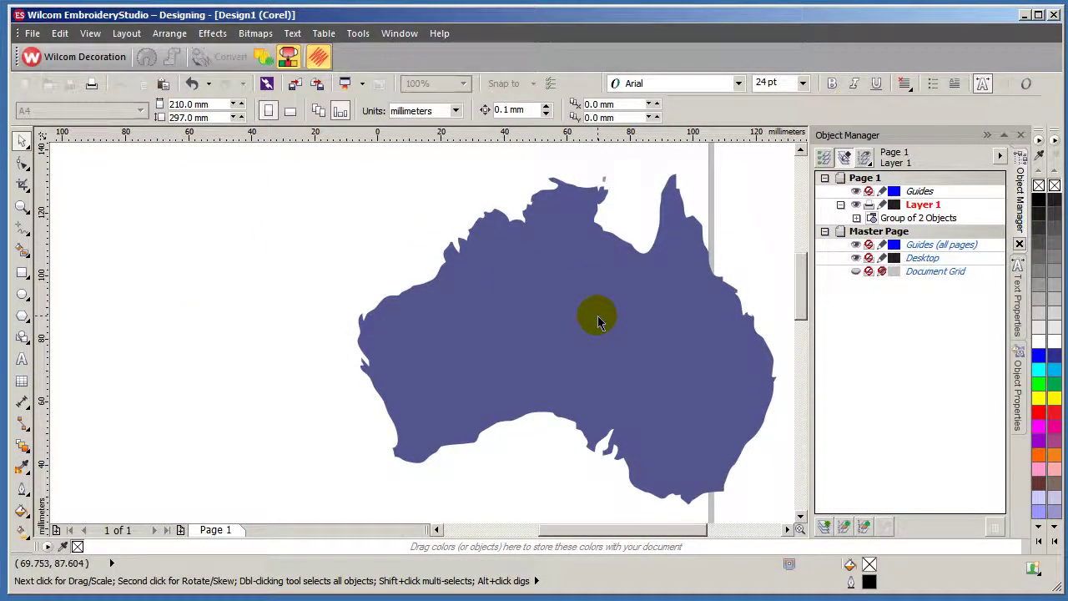
- Move the traced map back into place and ungroup it into two curves
left_click(596, 317)
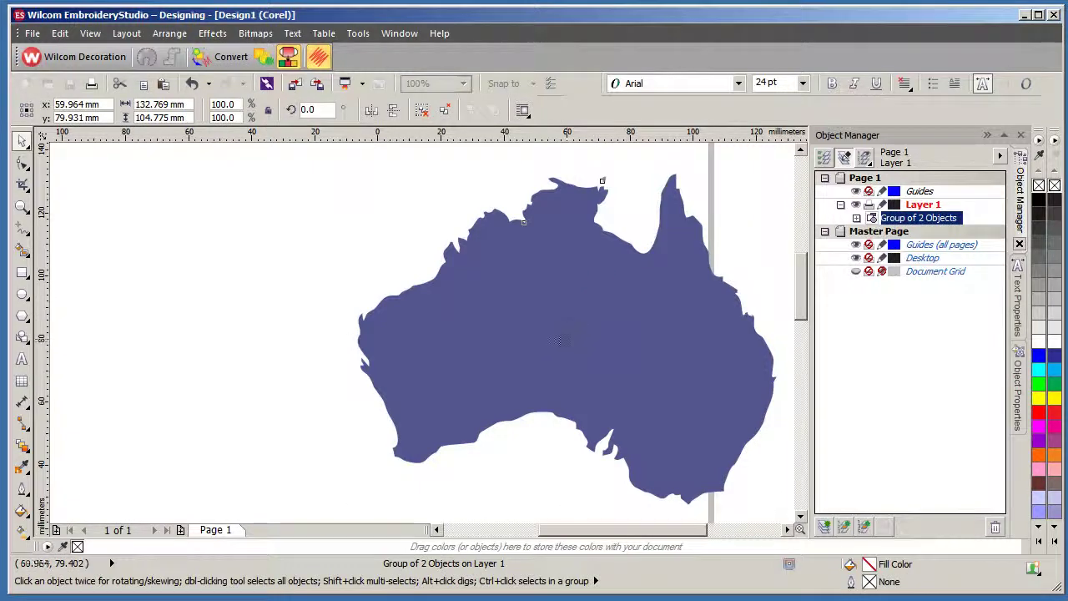
left_click_drag(565, 339, 397, 345)
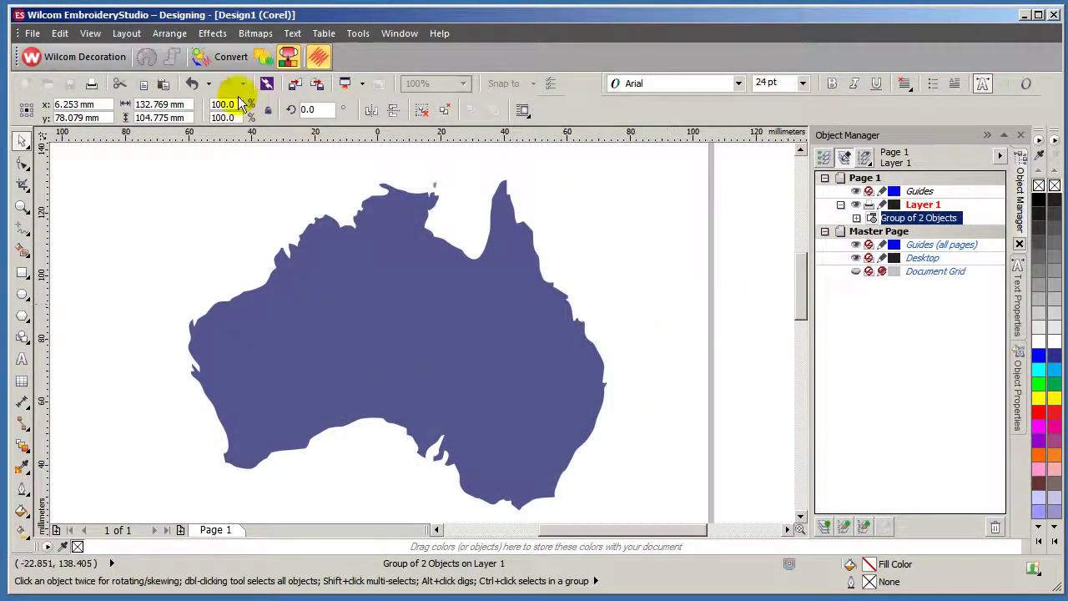
left_click(170, 33)
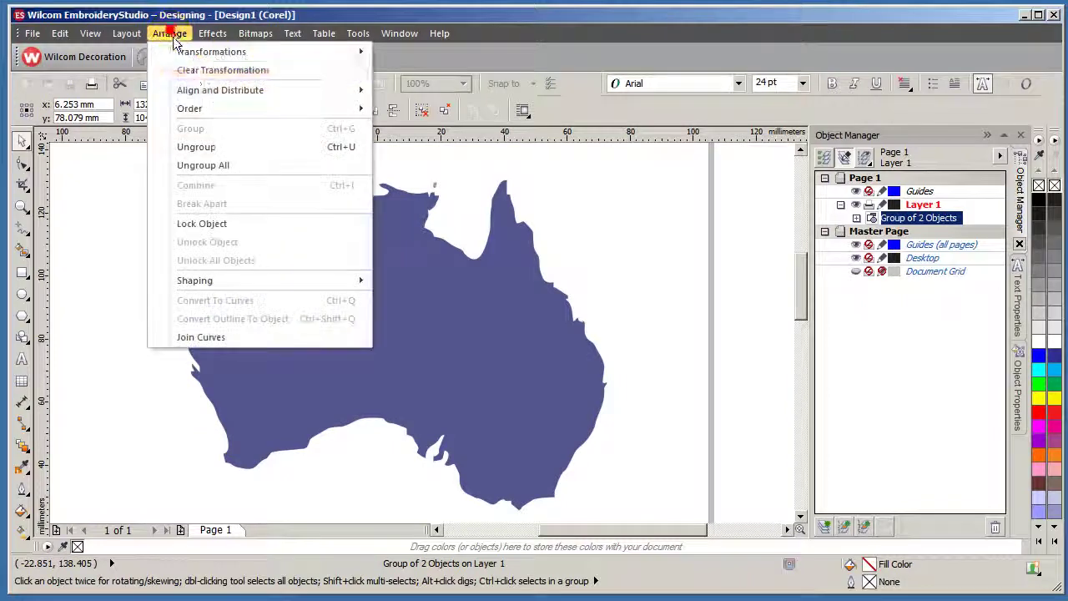
left_click(203, 147)
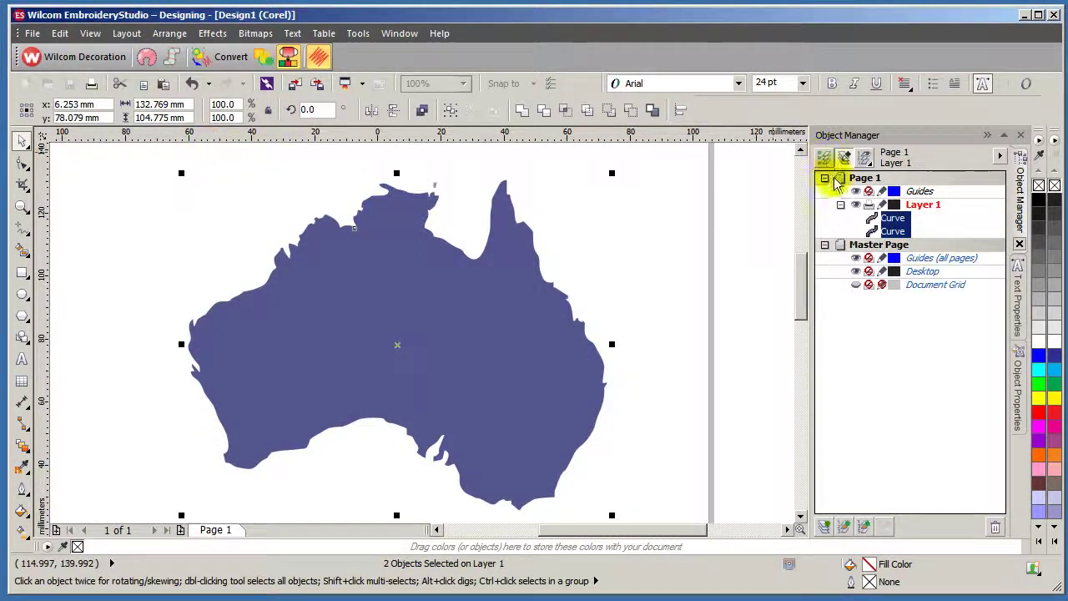
- Convert the traced curves into a Tatami fill and reset its stitch angle to 30°
left_click(222, 58)
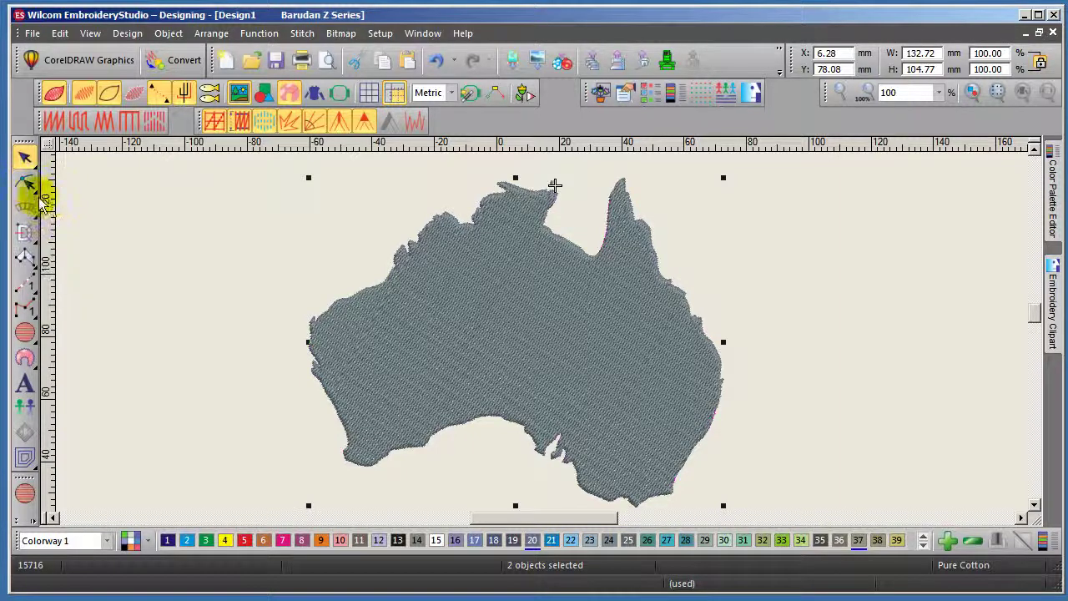
left_click(25, 183)
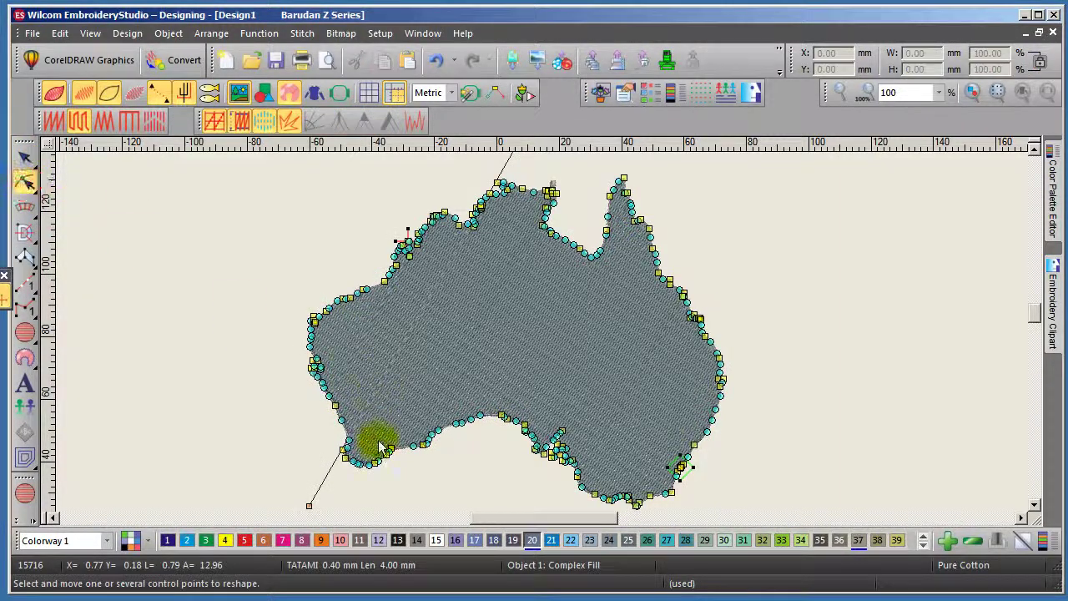
left_click_drag(297, 509, 183, 365)
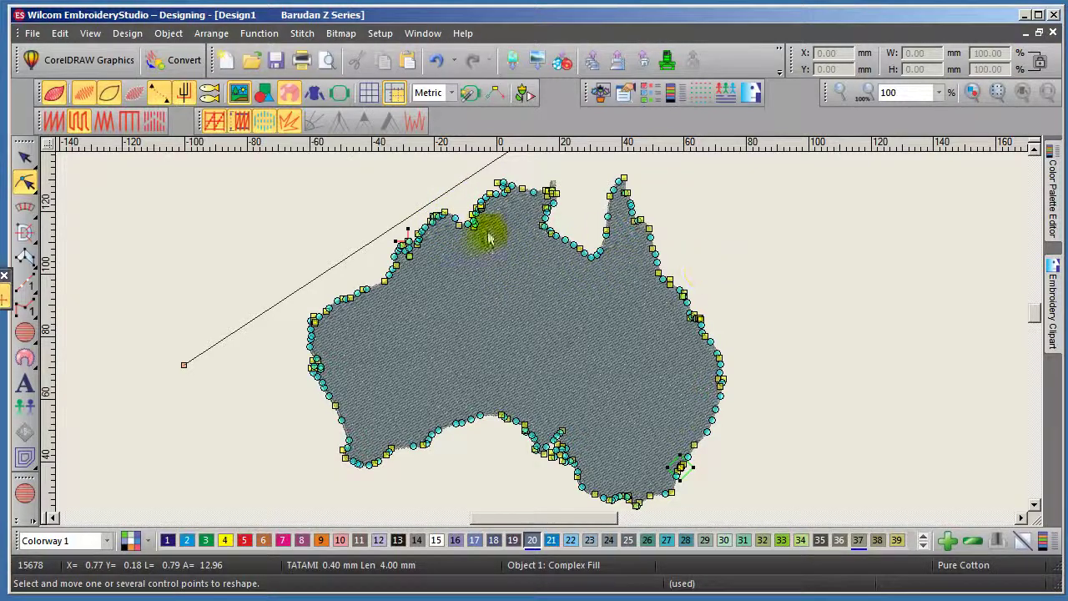
- Add two Run-type simple offset outlines around the Australia fill
left_click(25, 158)
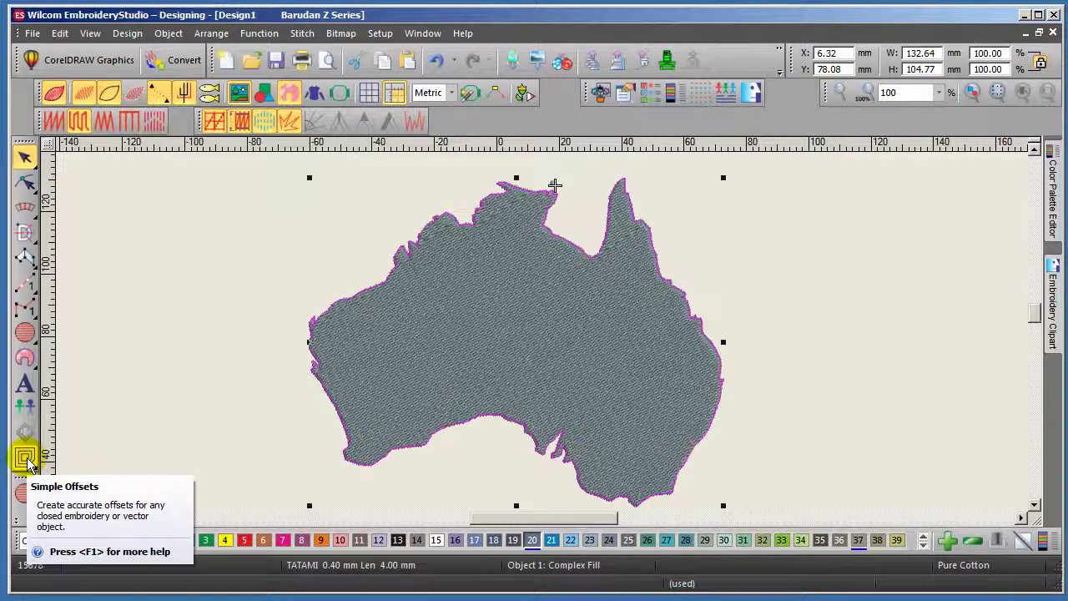
left_click(25, 458)
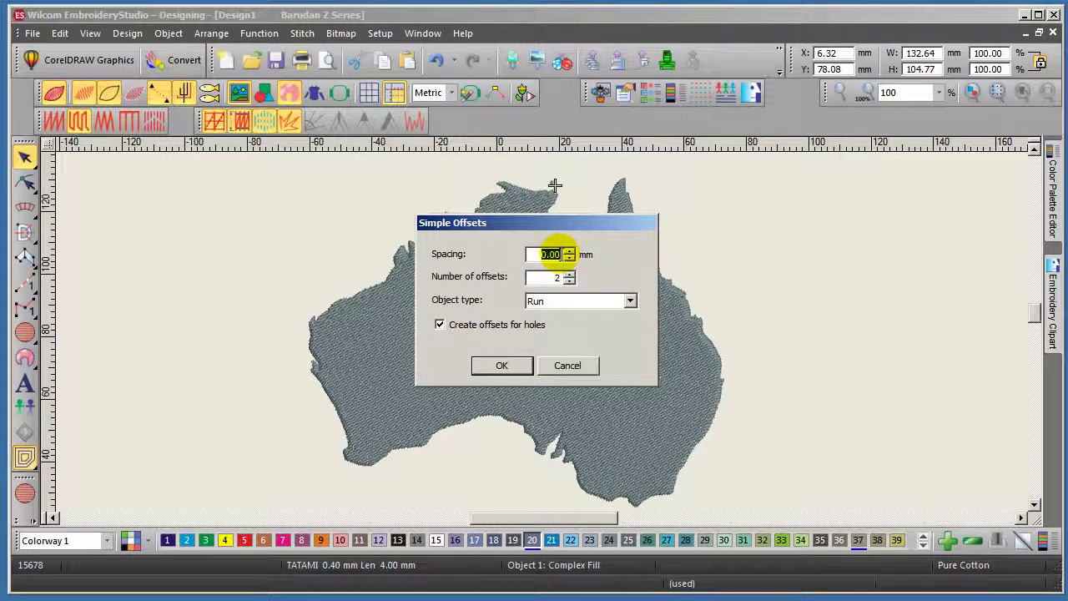
left_click(503, 365)
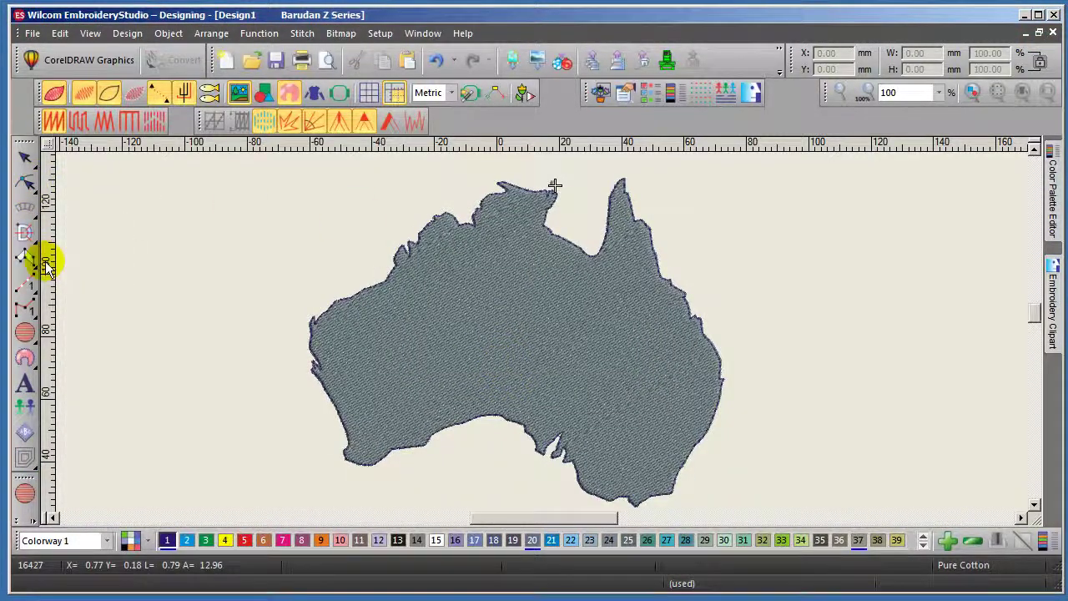
key("b")
left_click_drag(279, 290, 344, 359)
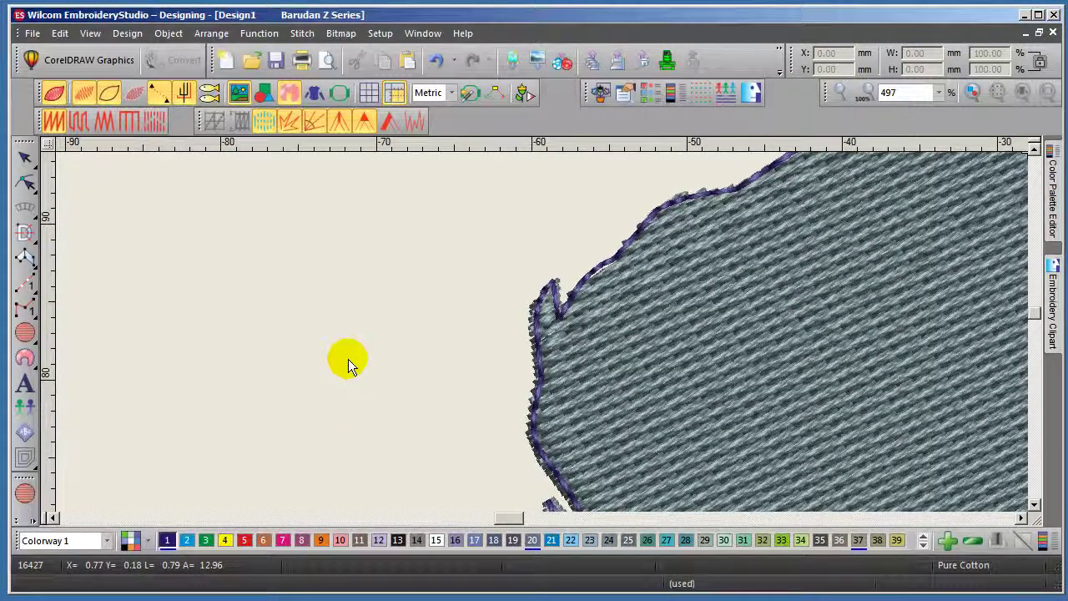
key("0")
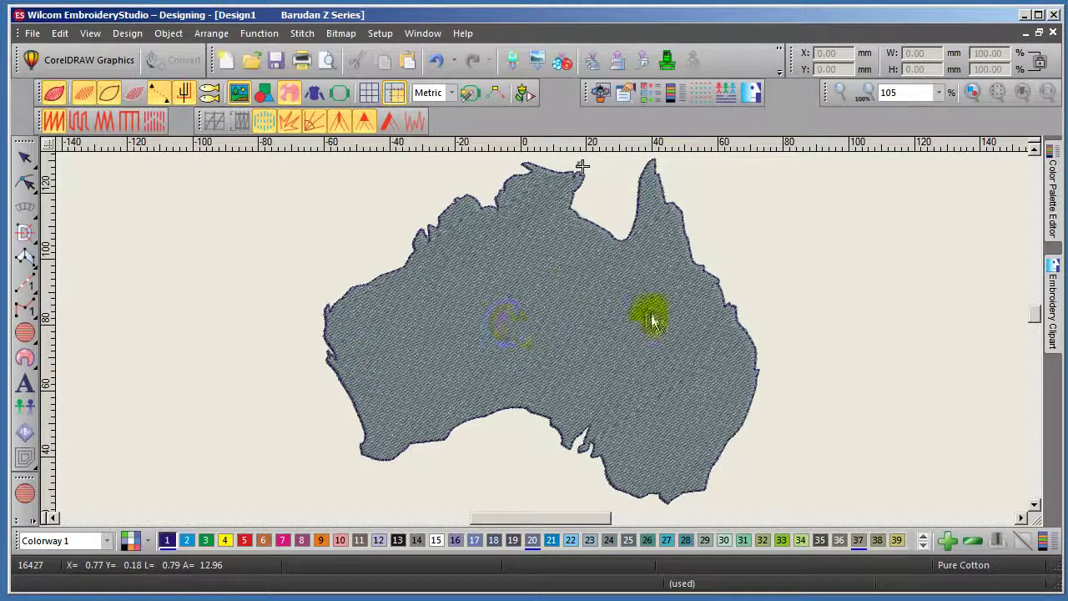